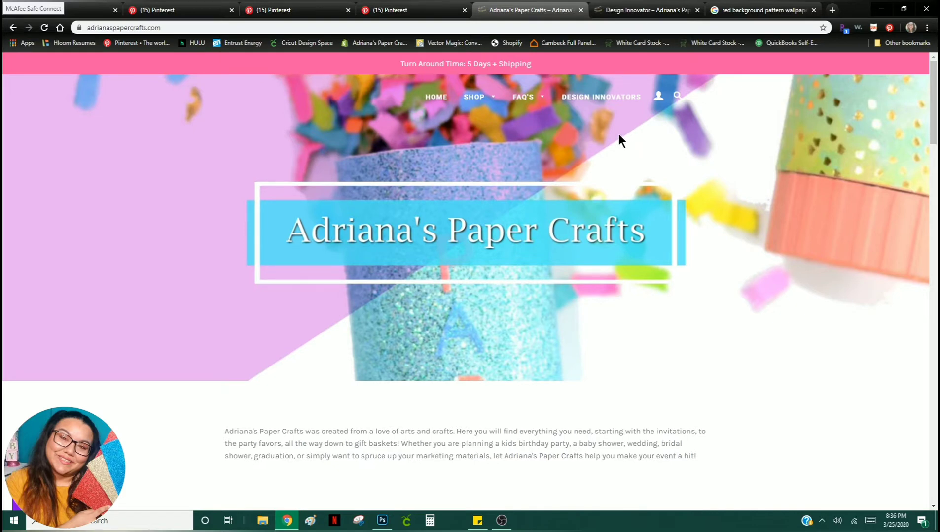
Examine the Design Innovators page's templates, digital paper packs, resources, blog posts and videos, ending back at its heading.
{"action": "key", "text": "ctrl+Tab"}
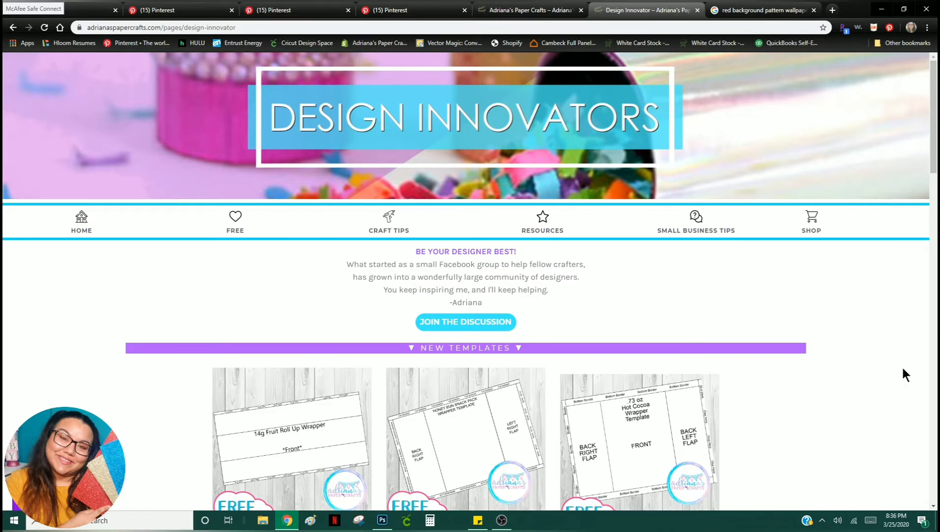
{"action": "scroll", "coordinate": [903, 369], "scroll_direction": "down", "scroll_amount": 4}
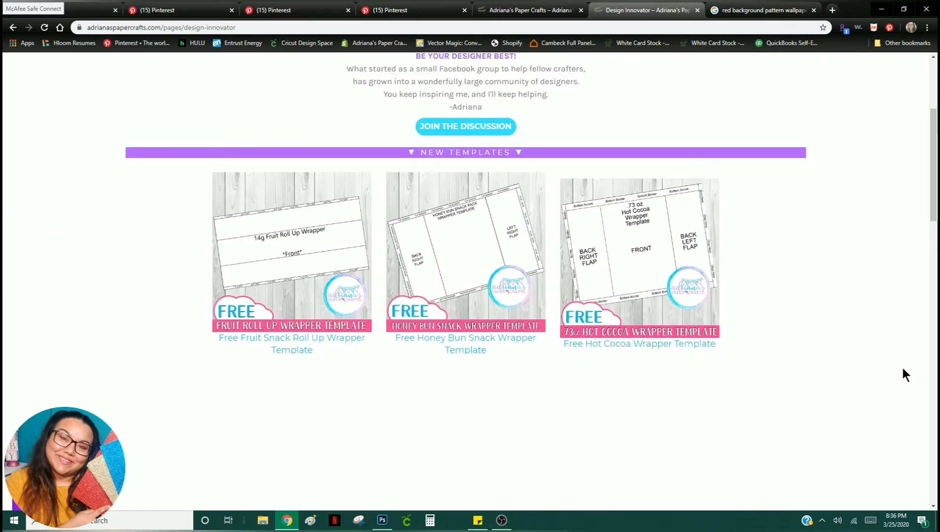
{"action": "scroll", "coordinate": [903, 370], "scroll_direction": "down", "scroll_amount": 6}
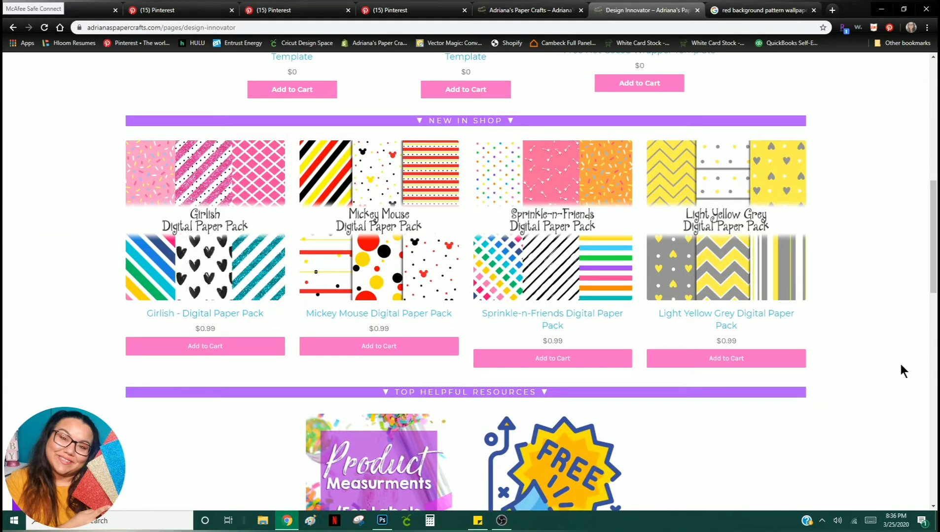
{"action": "scroll", "coordinate": [897, 363], "scroll_direction": "down", "scroll_amount": 6}
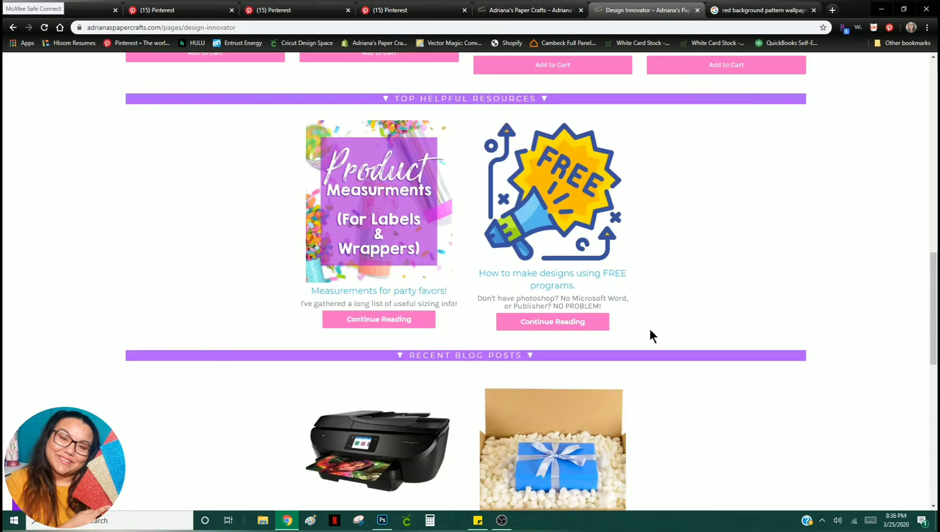
{"action": "scroll", "coordinate": [881, 324], "scroll_direction": "down", "scroll_amount": 8}
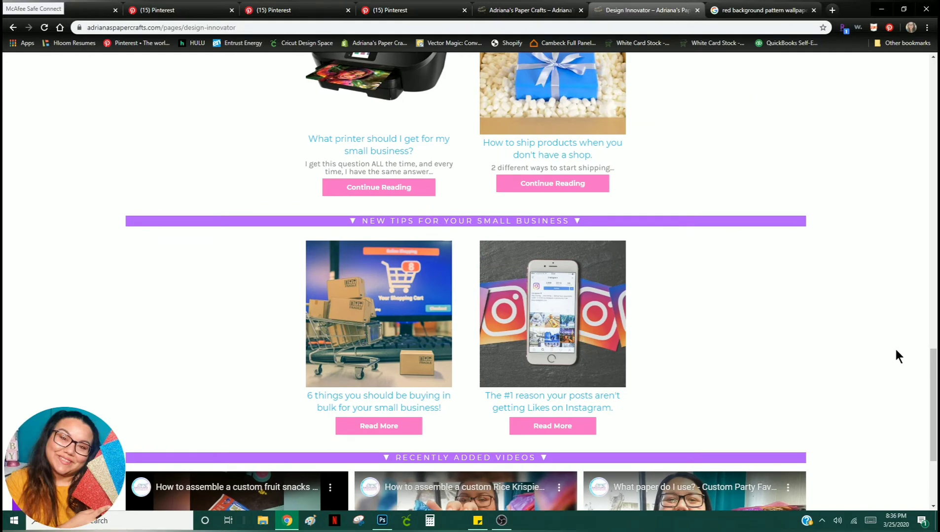
{"action": "scroll", "coordinate": [896, 350], "scroll_direction": "down", "scroll_amount": 2}
{"action": "scroll", "coordinate": [894, 347], "scroll_direction": "down", "scroll_amount": 1}
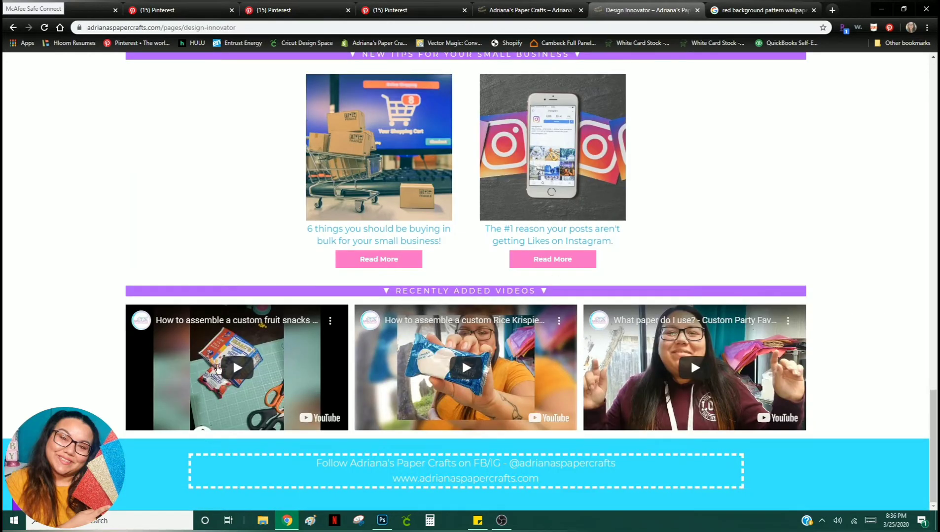
{"action": "scroll", "coordinate": [879, 352], "scroll_direction": "up", "scroll_amount": 20}
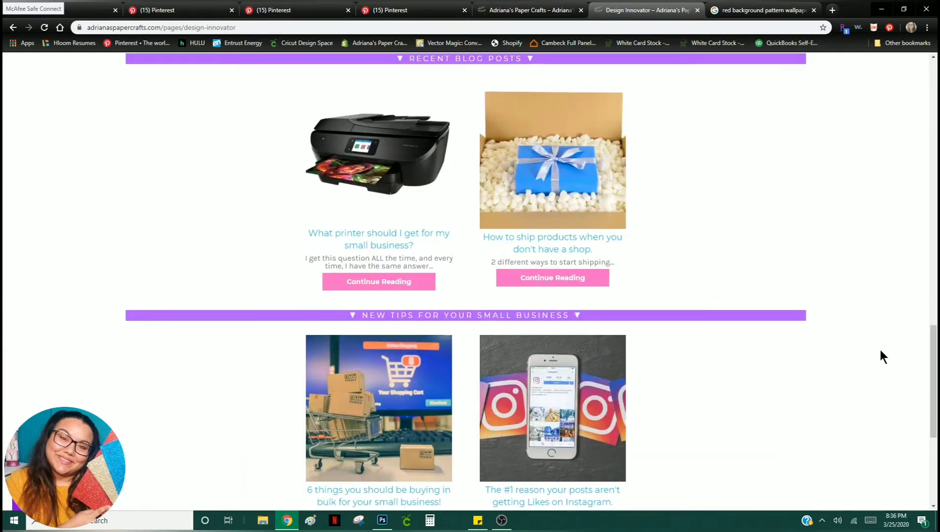
{"action": "scroll", "coordinate": [880, 352], "scroll_direction": "up", "scroll_amount": 8}
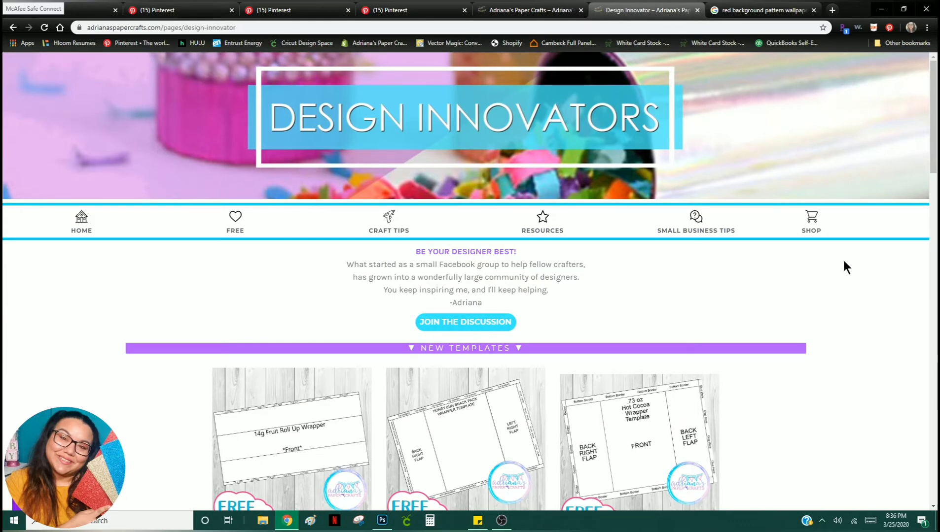
Examine the red background pattern image results, including the related sunburst images, and preview the red damask floral pattern.
{"action": "left_click", "coordinate": [766, 10]}
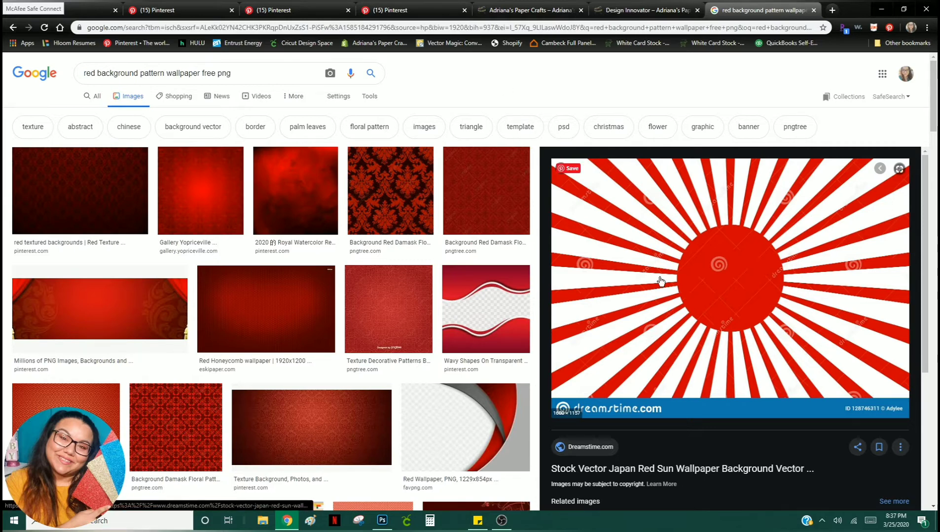
{"action": "scroll", "coordinate": [660, 278], "scroll_direction": "down", "scroll_amount": 3}
{"action": "scroll", "coordinate": [660, 278], "scroll_direction": "up", "scroll_amount": 2}
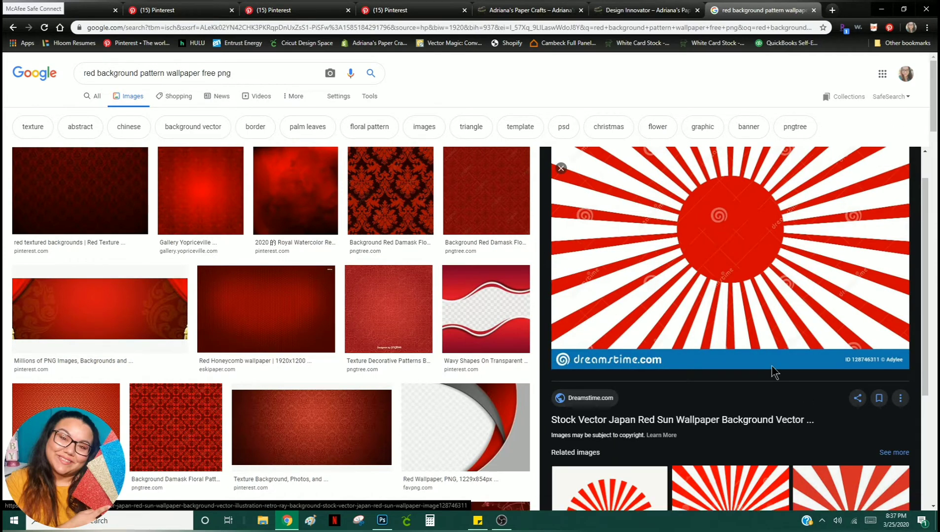
{"action": "scroll", "coordinate": [753, 367], "scroll_direction": "down", "scroll_amount": 6}
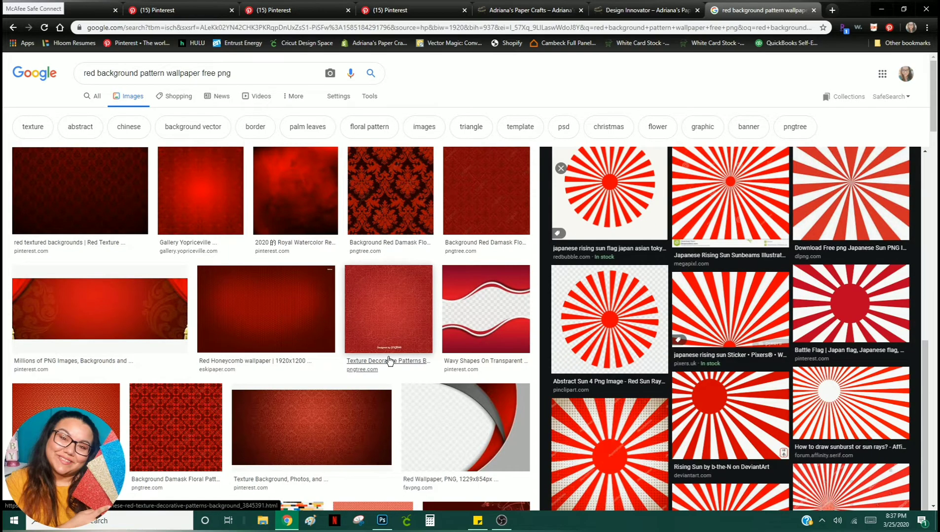
{"action": "left_click", "coordinate": [143, 425]}
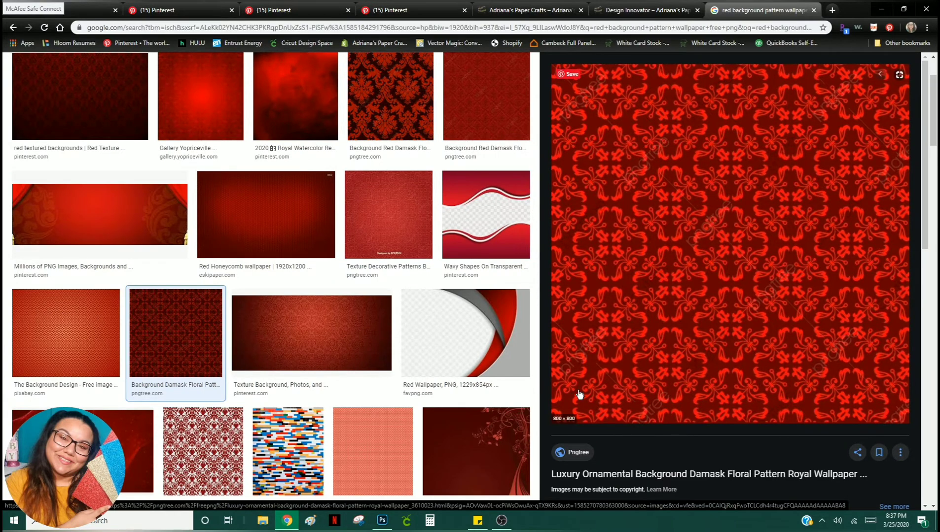
Switch to Photoshop and open the chevron image 2 from the Light Yellow Grey patterns folder.
{"action": "left_click", "coordinate": [382, 521]}
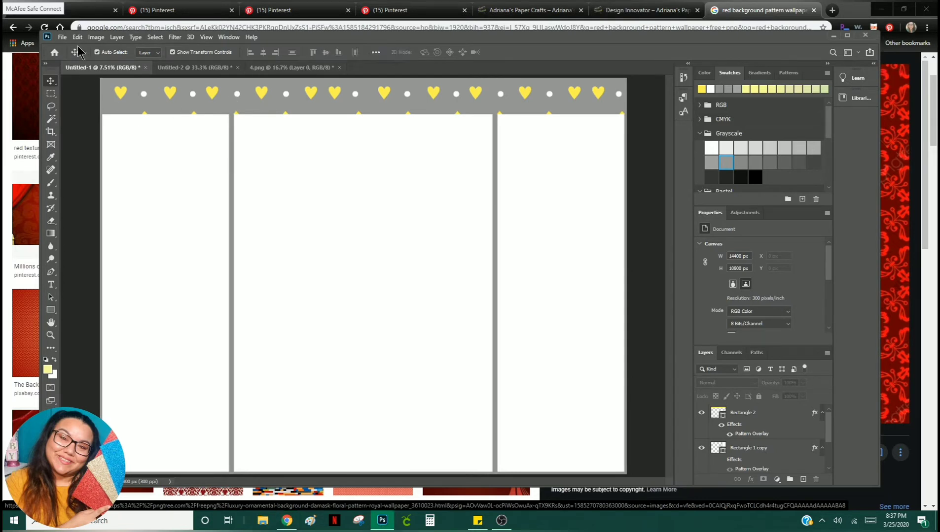
{"action": "left_click", "coordinate": [63, 39]}
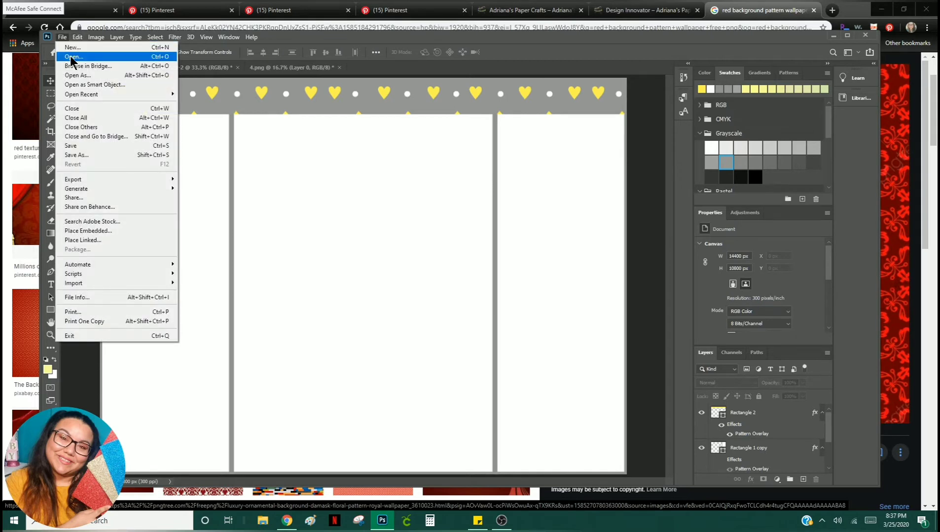
{"action": "left_click", "coordinate": [71, 57]}
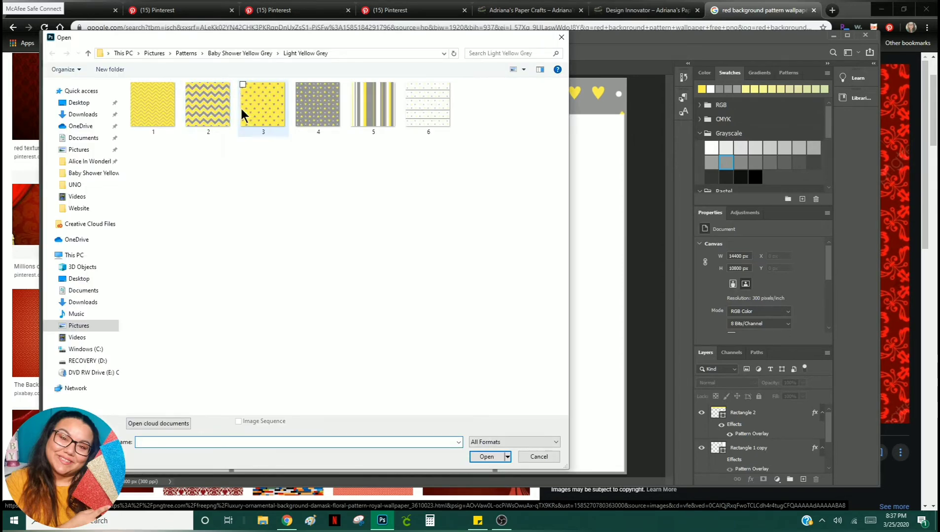
{"action": "double_click", "coordinate": [208, 108]}
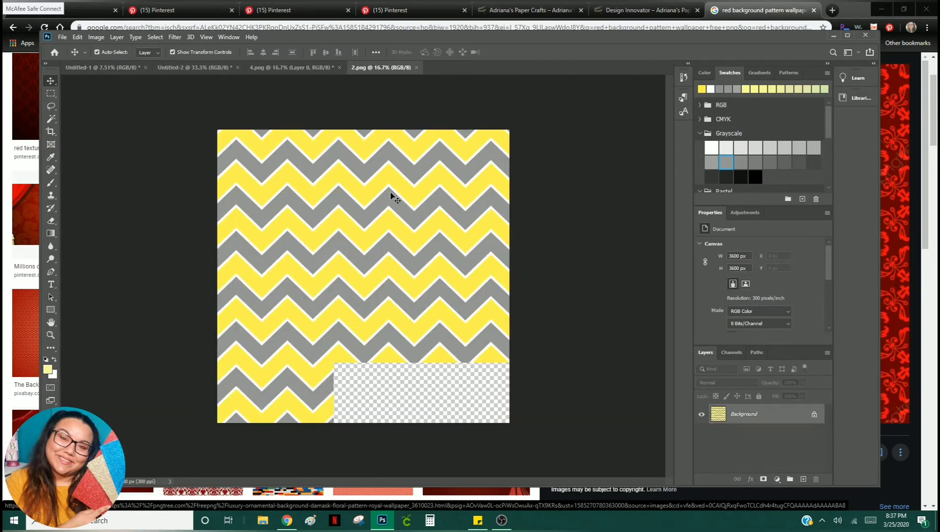
Unlock the chevron image's background layer and define the image as a pattern named 2.png.
{"action": "left_click", "coordinate": [814, 415]}
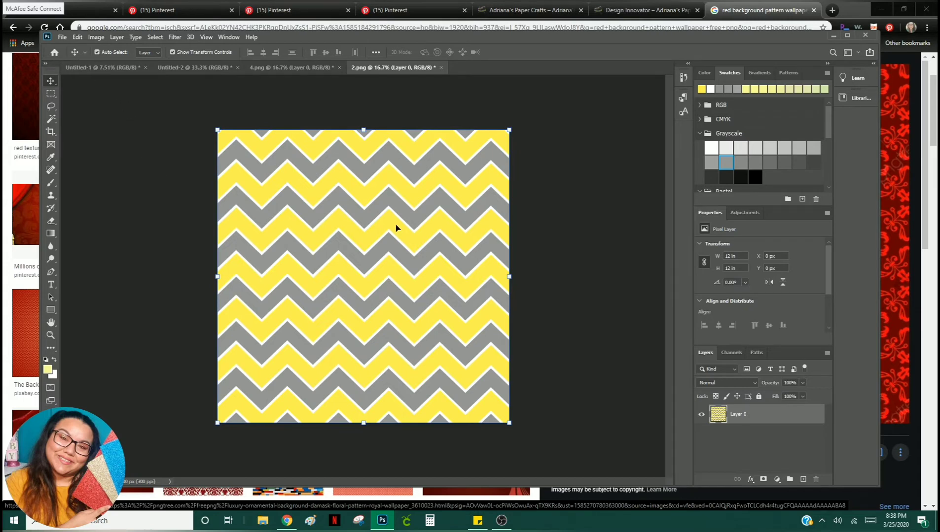
{"action": "left_click", "coordinate": [76, 39]}
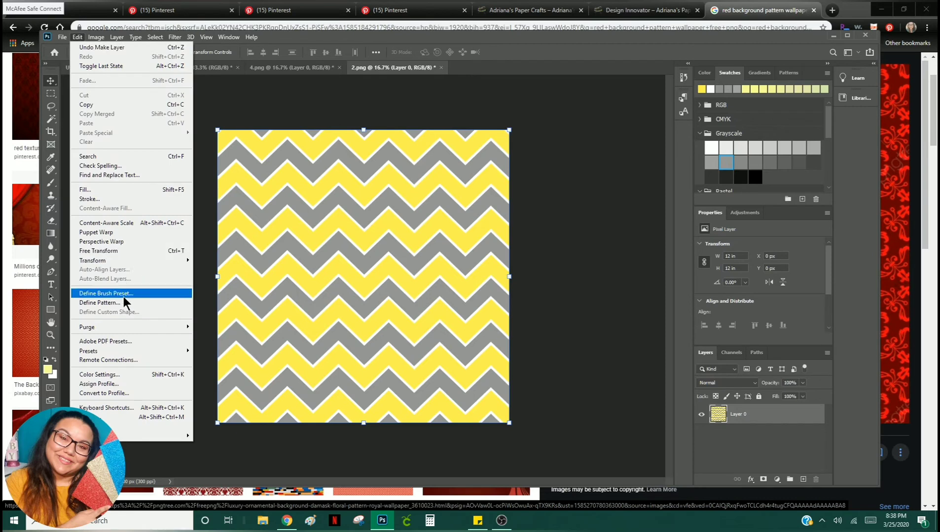
{"action": "left_click", "coordinate": [121, 303]}
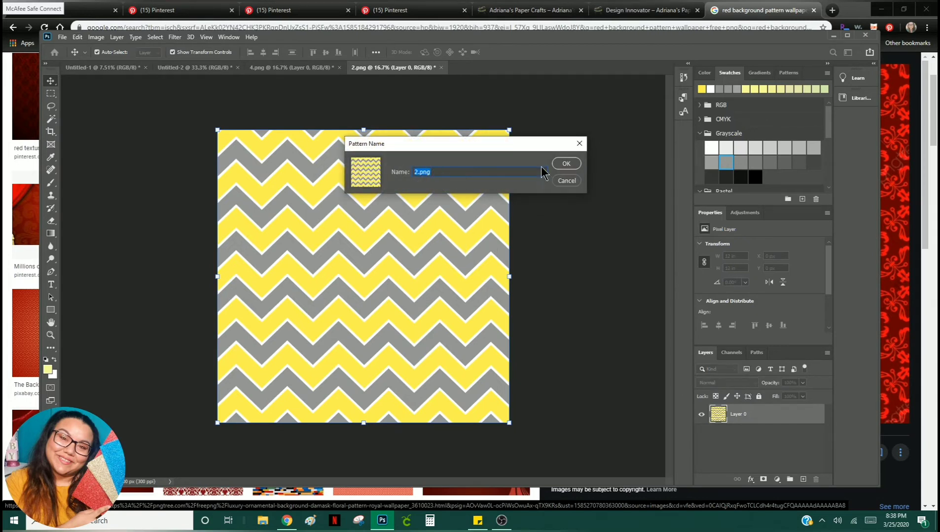
{"action": "left_click", "coordinate": [563, 169]}
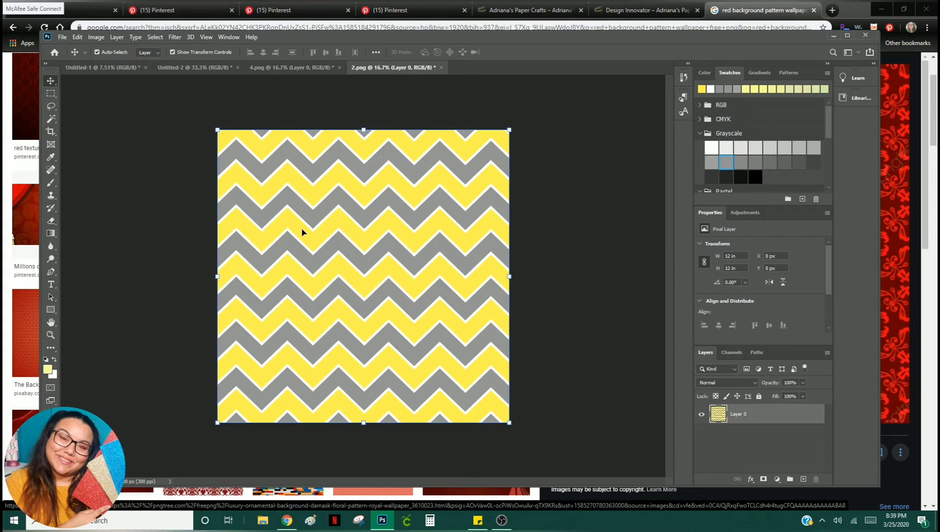
Rotate the chevron canvas 90° clockwise and define the rotated image as another pattern named 2.png.
{"action": "left_click", "coordinate": [95, 38]}
{"action": "mouse_move", "coordinate": [123, 129]}
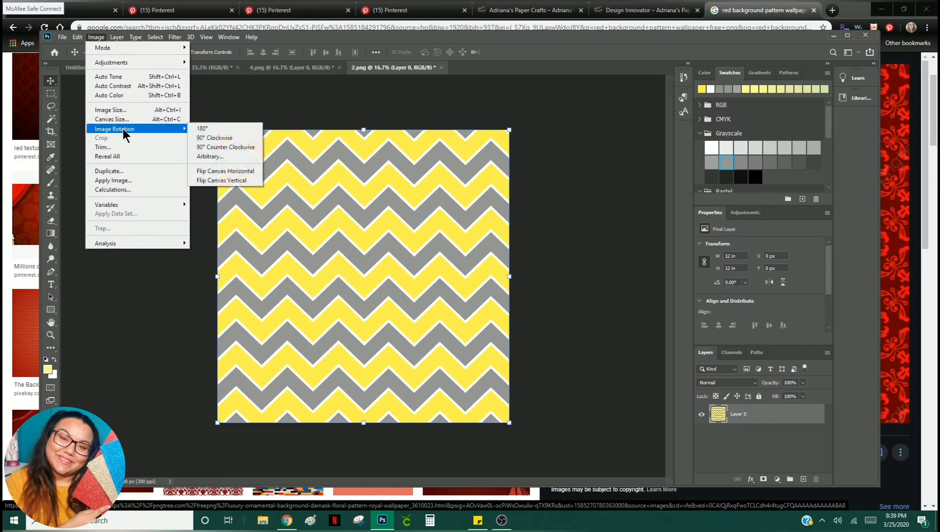
{"action": "left_click", "coordinate": [219, 140]}
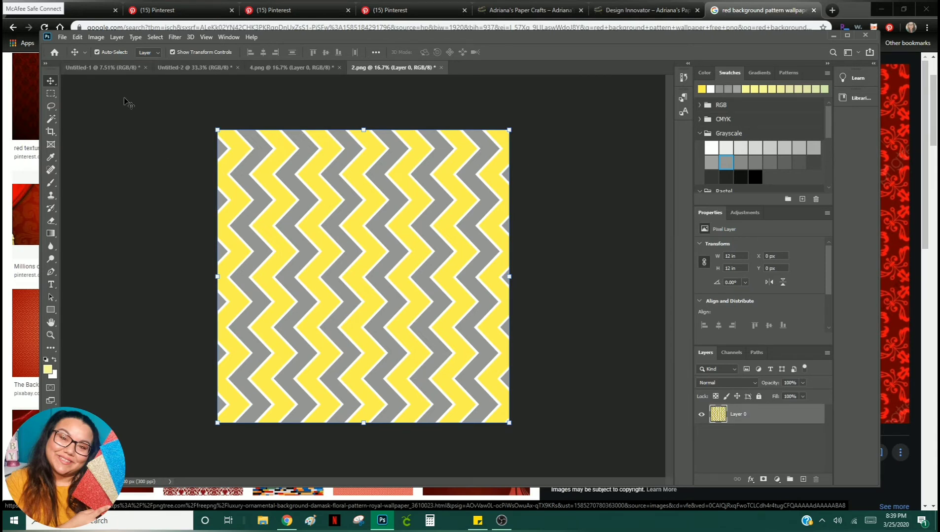
{"action": "left_click", "coordinate": [78, 37]}
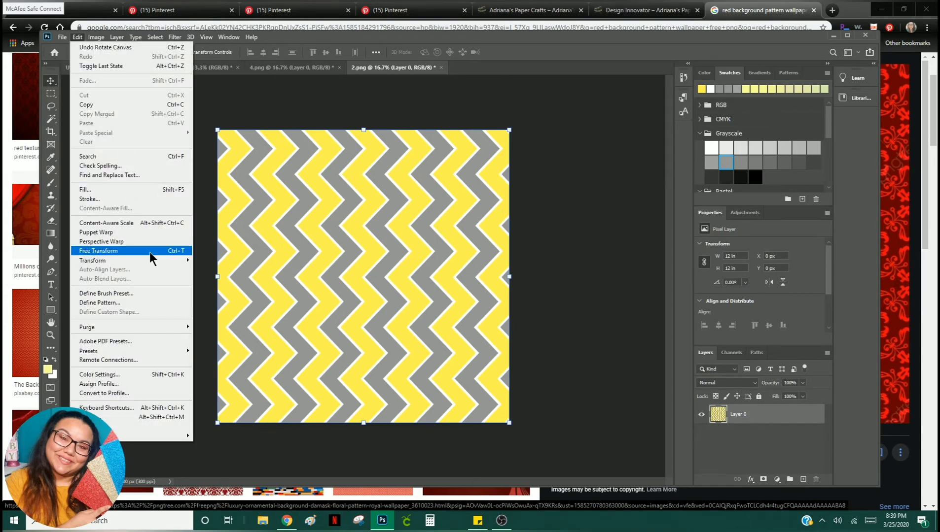
{"action": "left_click", "coordinate": [137, 302]}
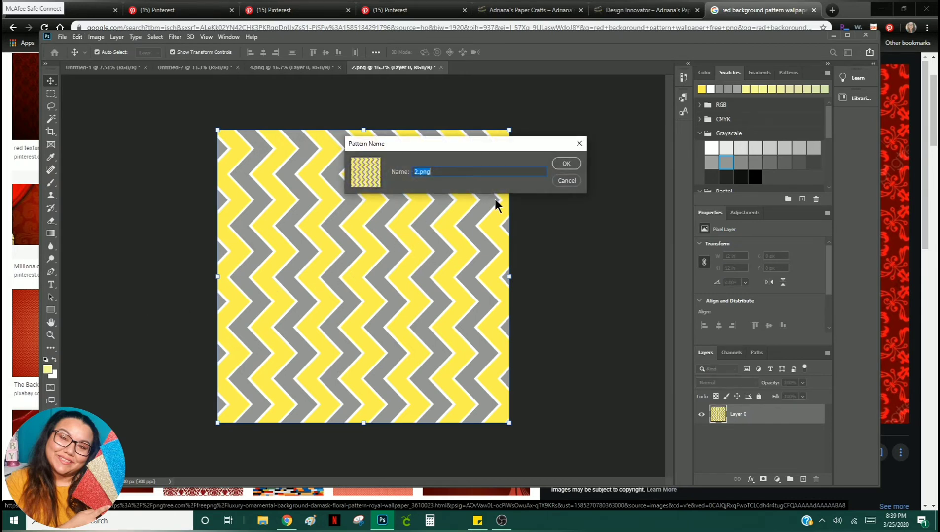
{"action": "left_click", "coordinate": [565, 163]}
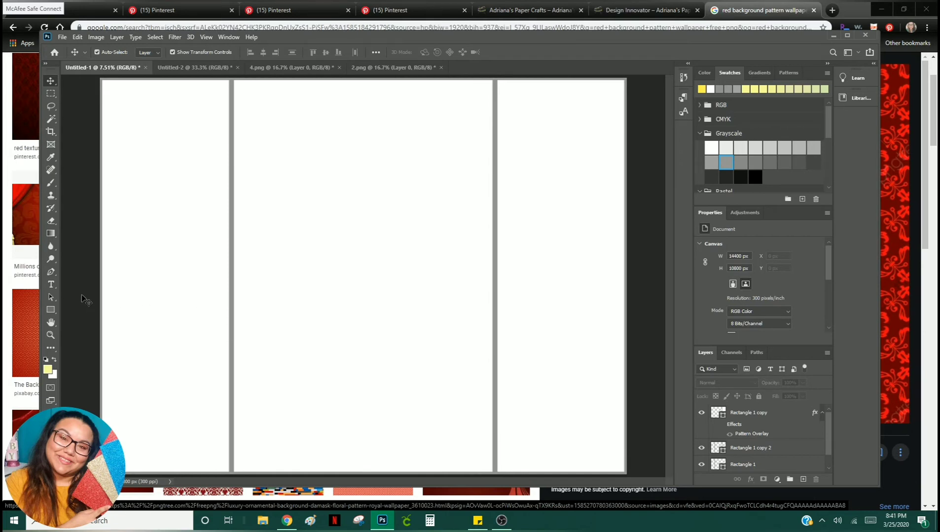
Draw a yellow rectangle about 14680 × 827 px across the full width of Untitled-1 and align it with the canvas's top edge.
{"action": "left_click", "coordinate": [52, 310]}
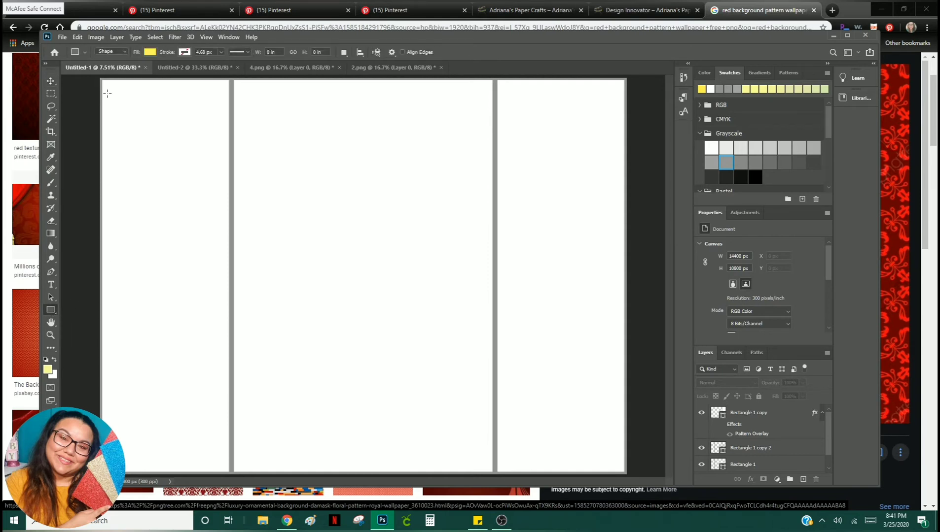
{"action": "left_click_drag", "start_coordinate": [95, 75], "coordinate": [631, 105]}
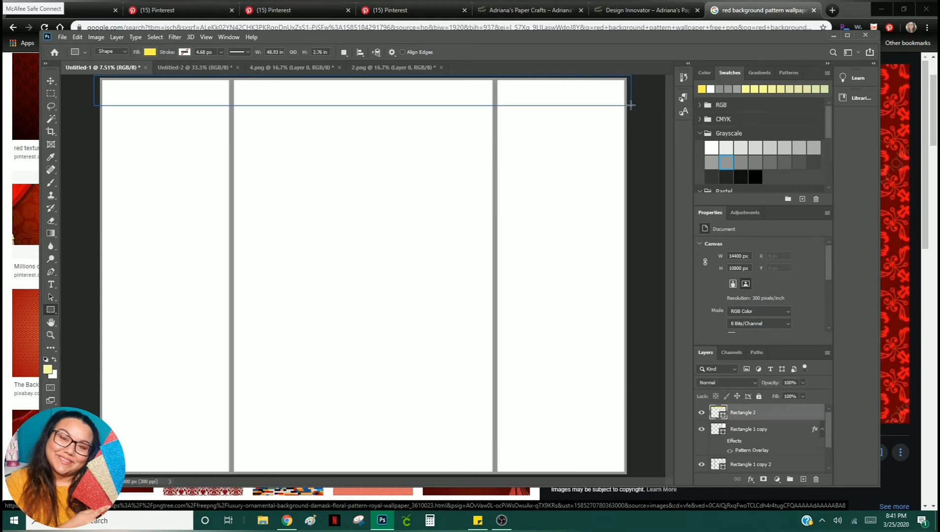
{"action": "left_click", "coordinate": [51, 80]}
{"action": "left_click_drag", "start_coordinate": [232, 84], "coordinate": [231, 87]}
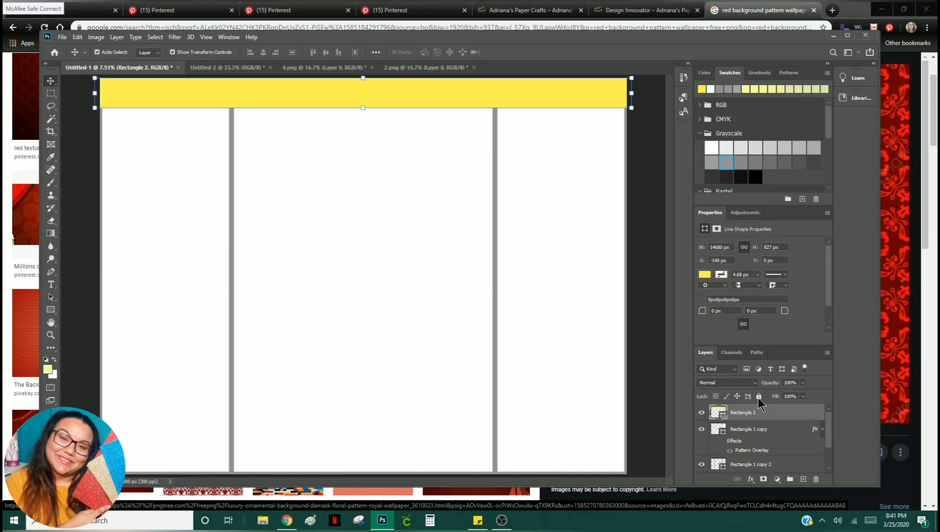
Add a Pattern Overlay to the top rectangle using the unrotated yellow and grey chevron pattern at 100% scale.
{"action": "left_click", "coordinate": [751, 481]}
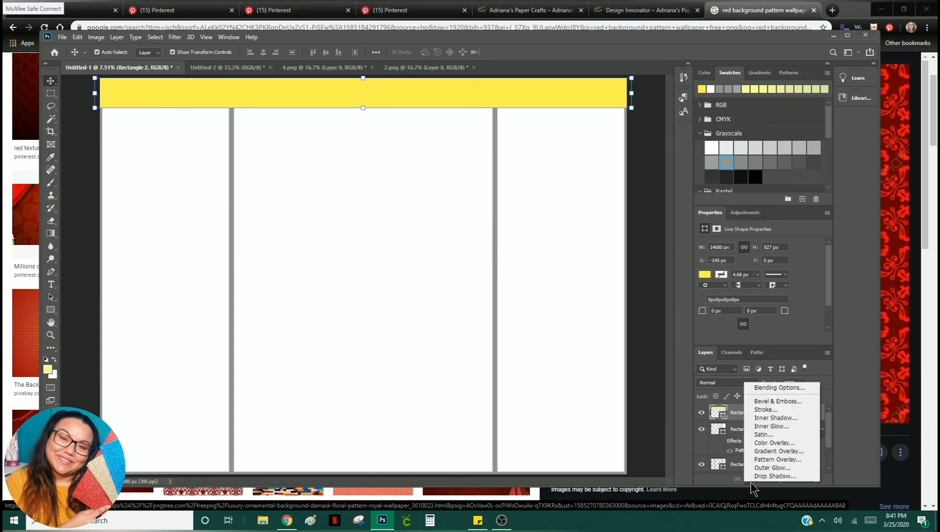
{"action": "left_click", "coordinate": [752, 461]}
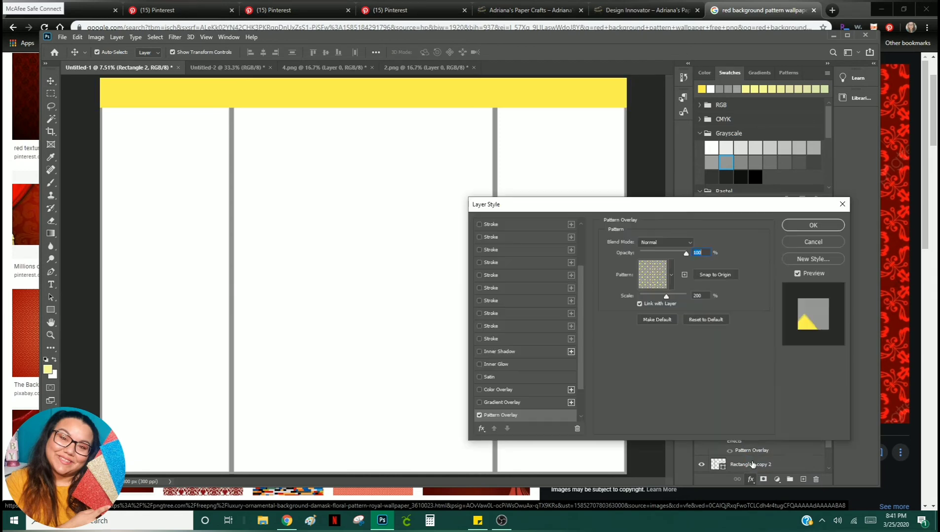
{"action": "left_click", "coordinate": [696, 295]}
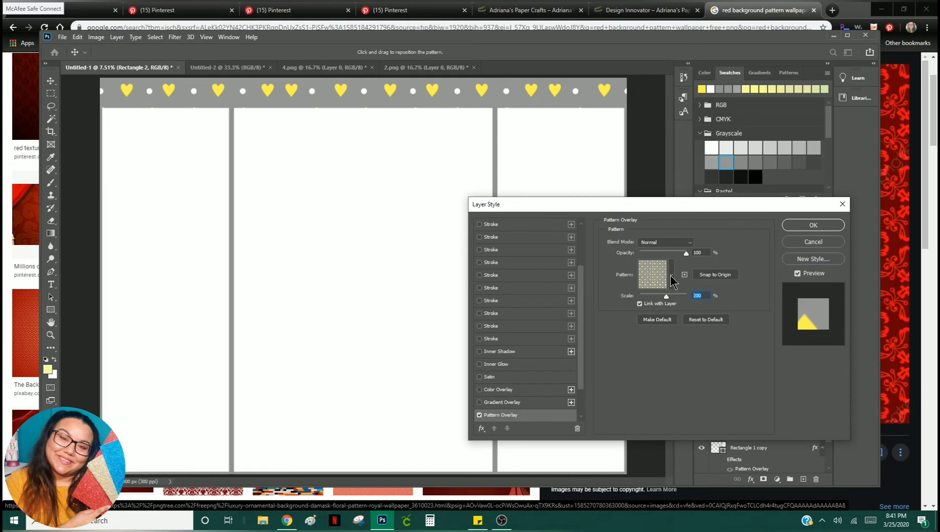
{"action": "left_click", "coordinate": [671, 277]}
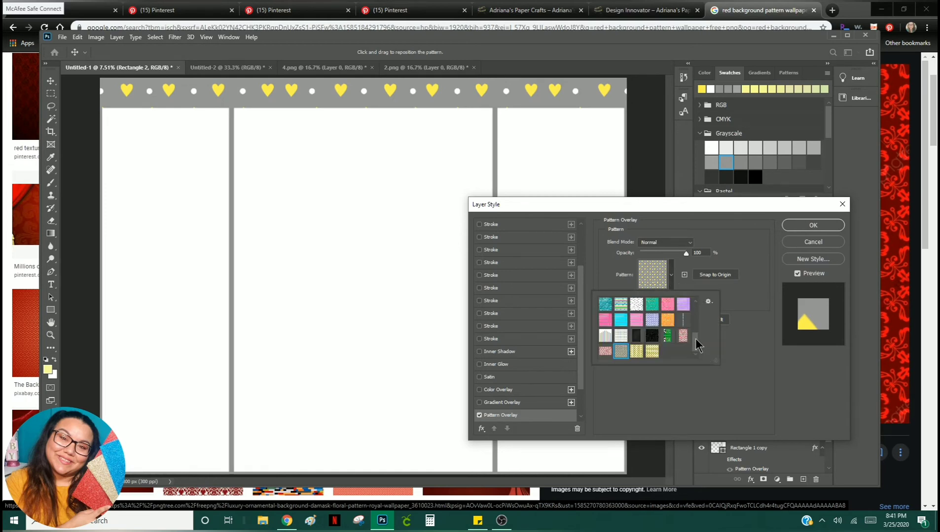
{"action": "left_click", "coordinate": [637, 352]}
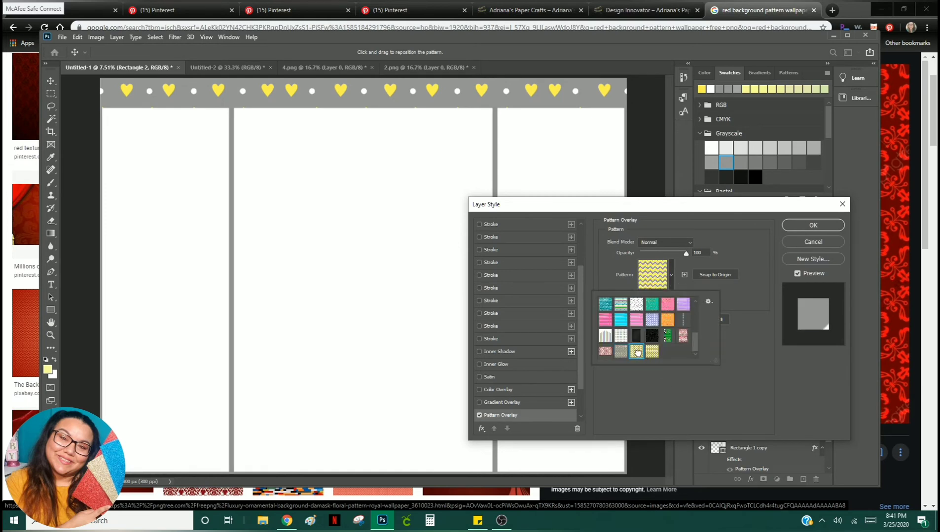
{"action": "left_click", "coordinate": [739, 296]}
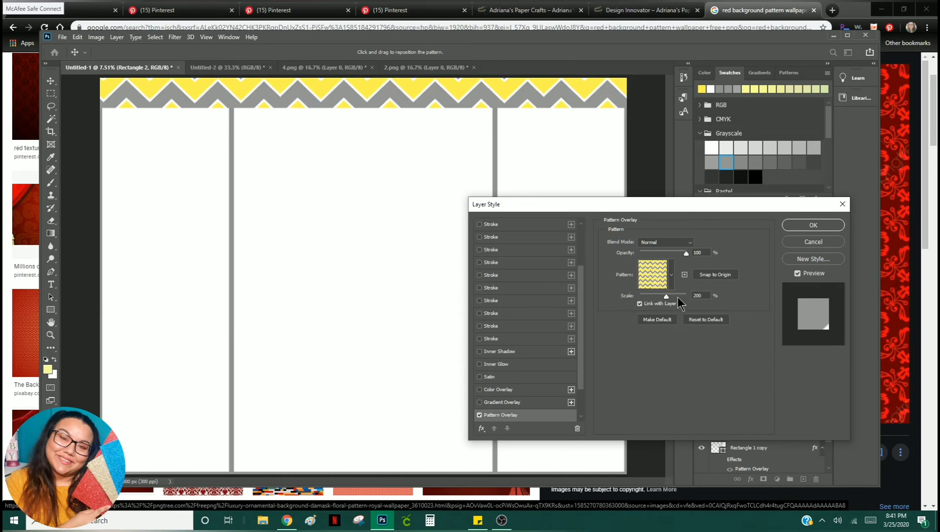
{"action": "left_click_drag", "start_coordinate": [705, 294], "coordinate": [689, 295]}
{"action": "type", "text": "100"}
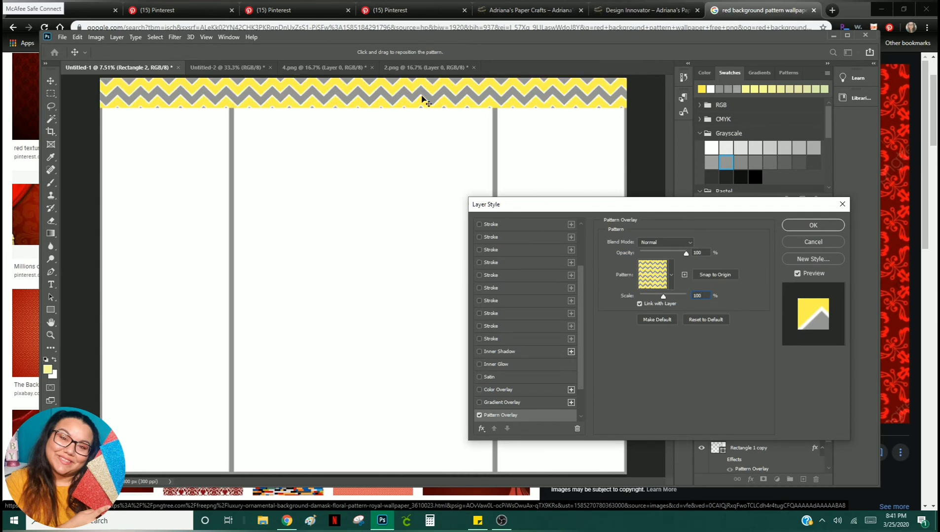
Set the top rectangle's chevron overlay scale to 200%, reposition the pattern so a yellow zigzag runs along the strip, and apply it.
{"action": "left_click_drag", "start_coordinate": [422, 99], "coordinate": [420, 98]}
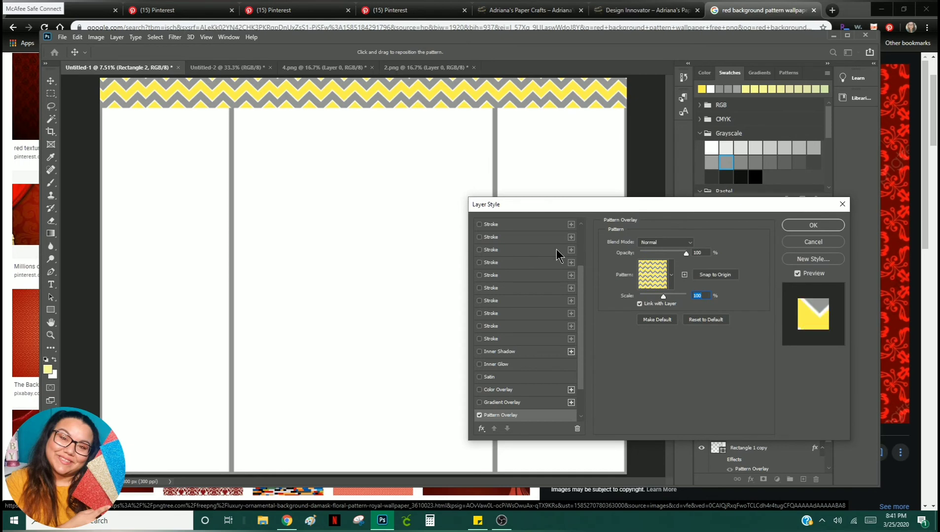
{"action": "left_click_drag", "start_coordinate": [664, 296], "coordinate": [650, 294]}
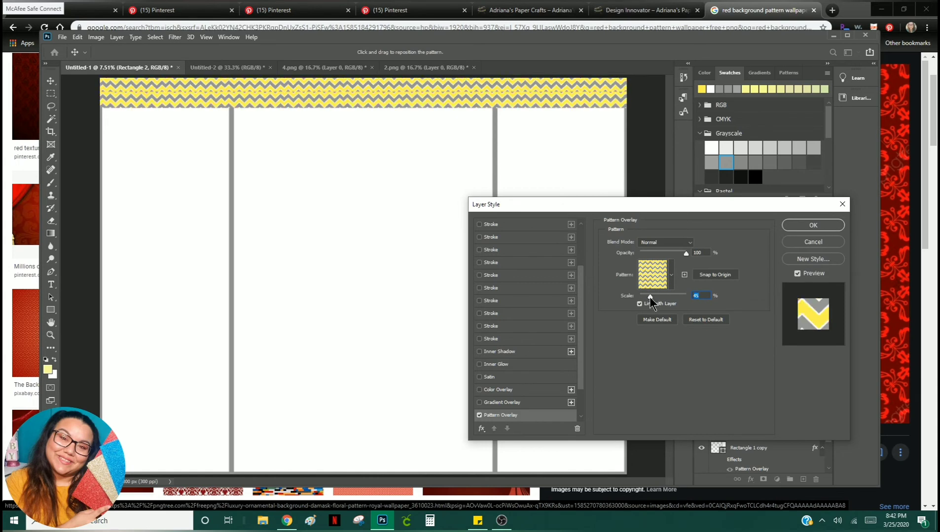
{"action": "type", "text": "200"}
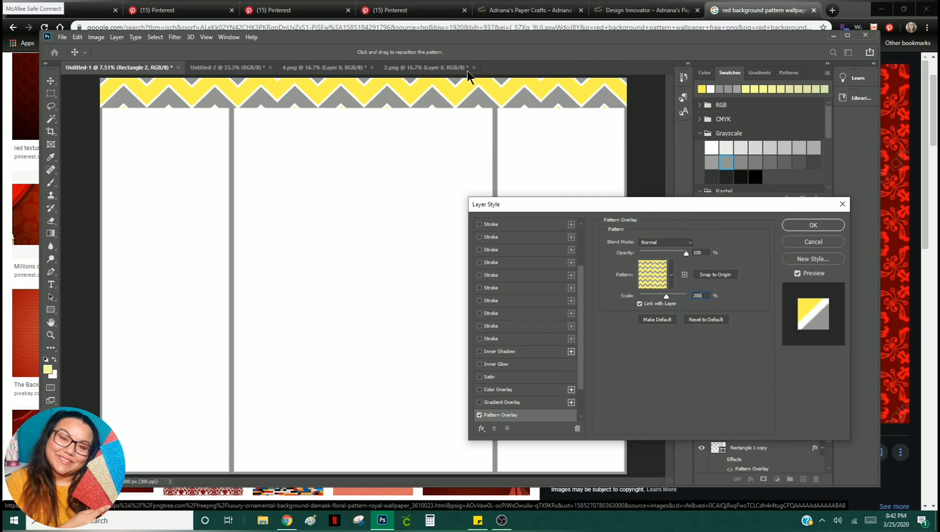
{"action": "left_click_drag", "start_coordinate": [454, 104], "coordinate": [449, 58]}
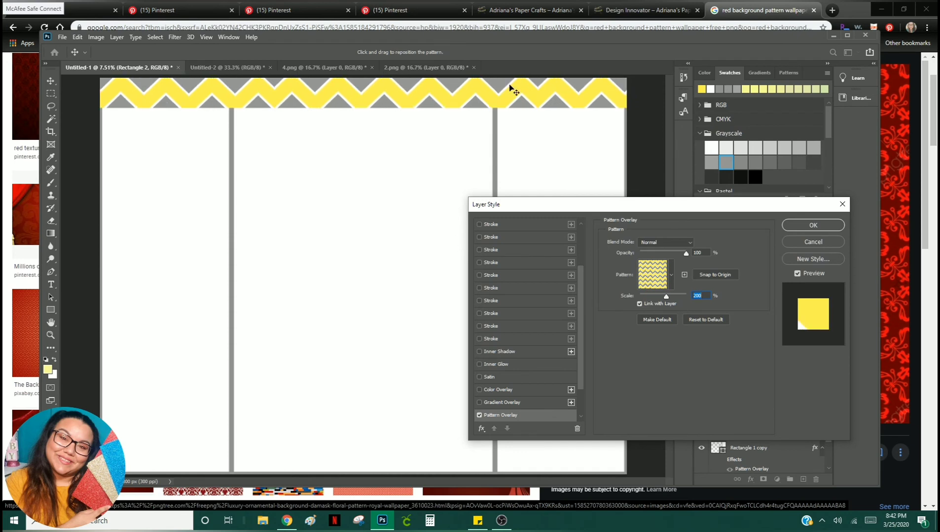
{"action": "left_click", "coordinate": [823, 226]}
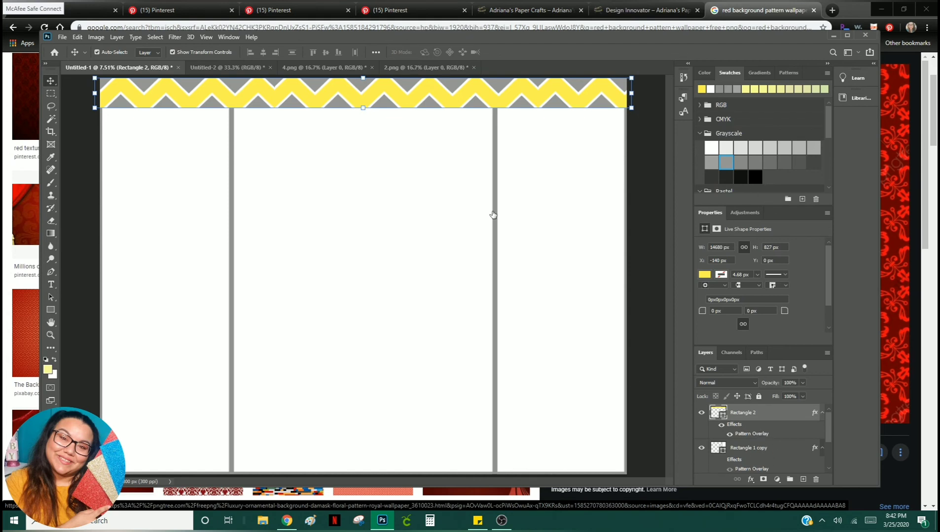
Reopen the top rectangle's Pattern Overlay and reposition the chevrons so a grey zigzag runs along the middle of the strip.
{"action": "key", "text": "h"}
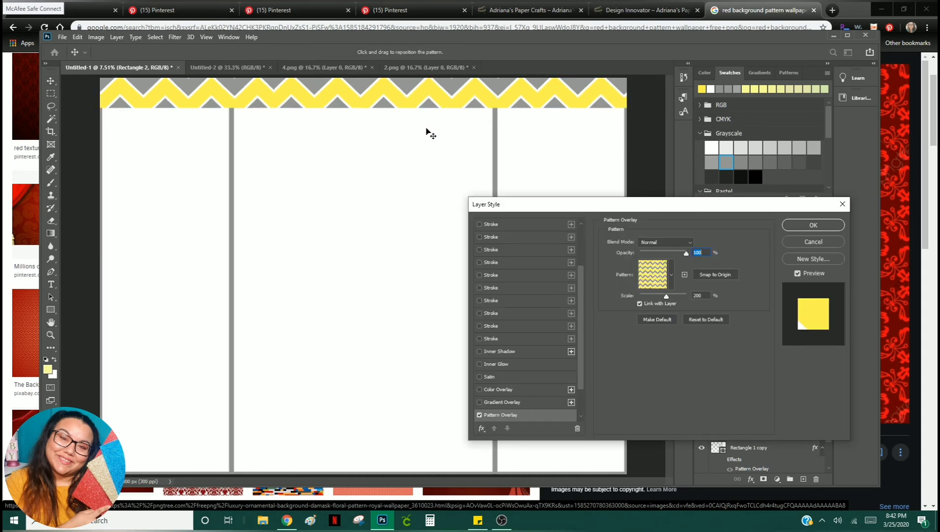
{"action": "left_click_drag", "start_coordinate": [432, 142], "coordinate": [436, 148]}
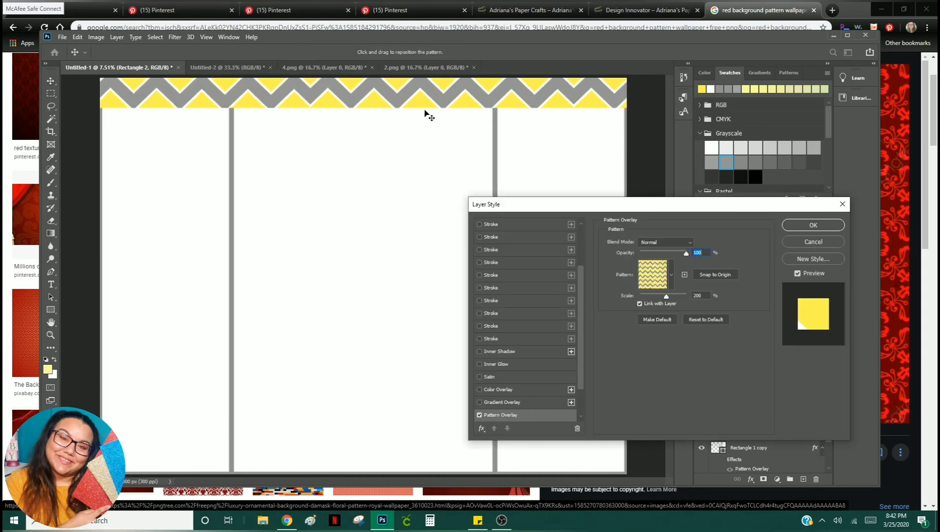
{"action": "mouse_move", "coordinate": [424, 113]}
{"action": "left_mouse_down"}
{"action": "mouse_move", "coordinate": [408, 83]}
{"action": "mouse_move", "coordinate": [418, 124]}
{"action": "mouse_move", "coordinate": [408, 93]}
{"action": "mouse_move", "coordinate": [418, 96]}
{"action": "left_mouse_up"}
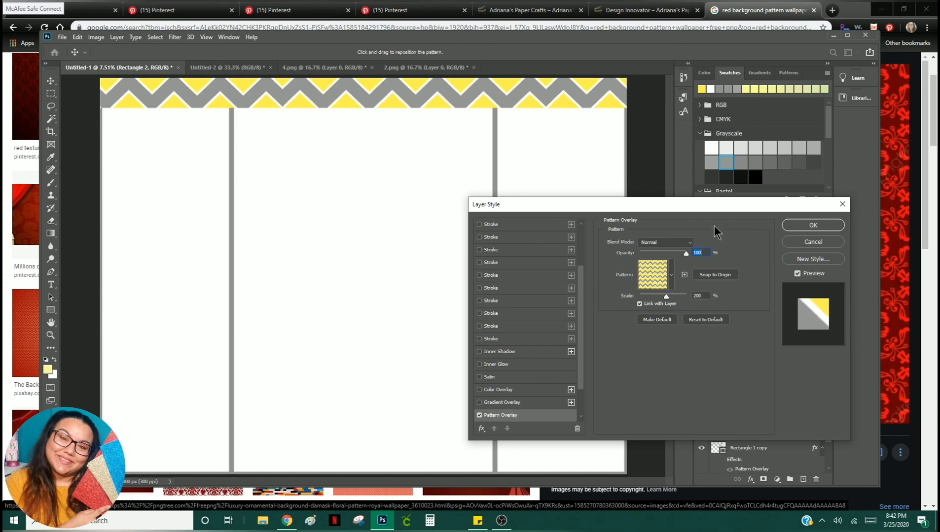
Switch the top rectangle's overlay to the rotated yellow and grey chevron pattern and reposition it so the chevrons point left.
{"action": "left_click", "coordinate": [671, 277]}
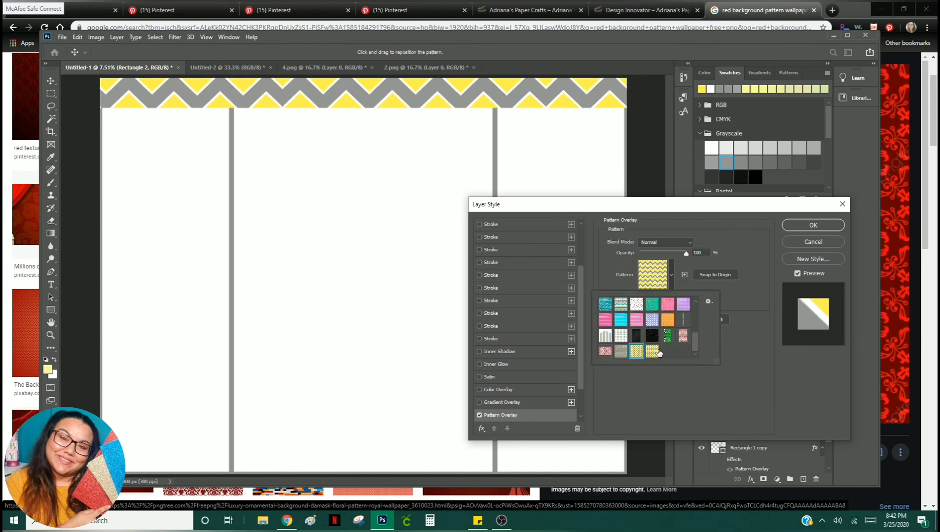
{"action": "left_click", "coordinate": [651, 350]}
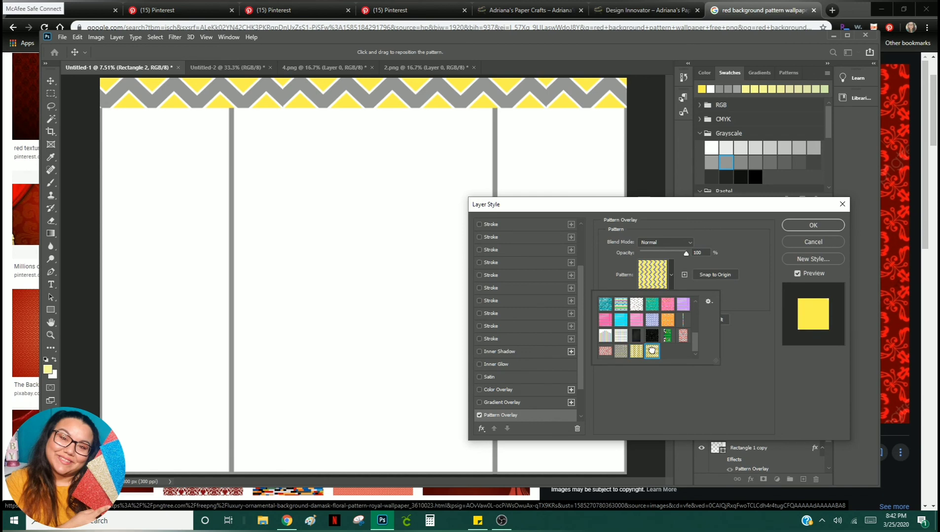
{"action": "left_click", "coordinate": [745, 355]}
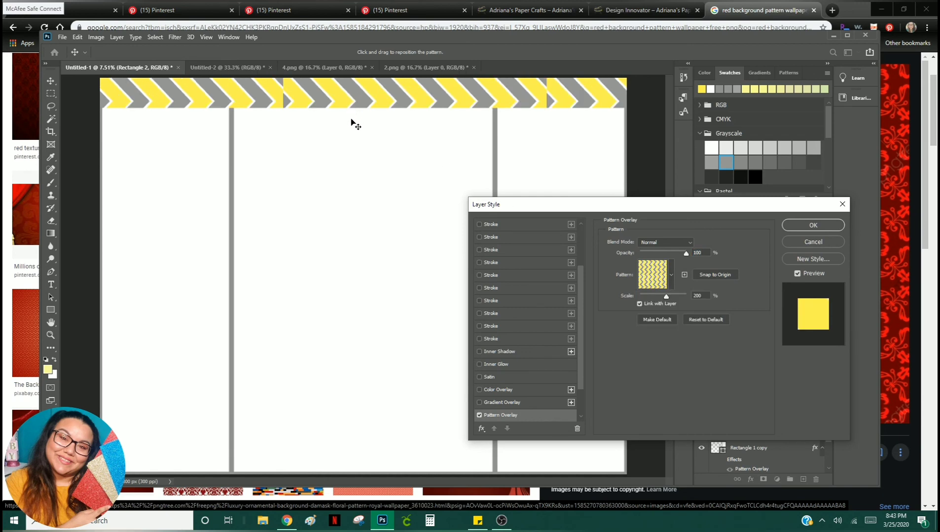
{"action": "left_click_drag", "start_coordinate": [351, 119], "coordinate": [307, 97]}
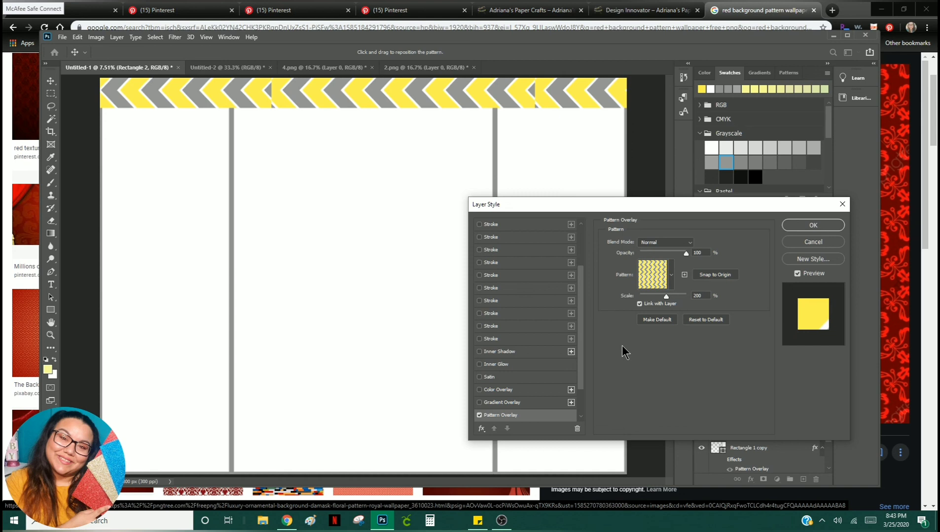
Try the rotated chevron overlay at 300% scale with the pattern shifted downward, and set its scale to 50%.
{"action": "left_click", "coordinate": [699, 295]}
{"action": "type", "text": "300"}
{"action": "key", "text": "Return"}
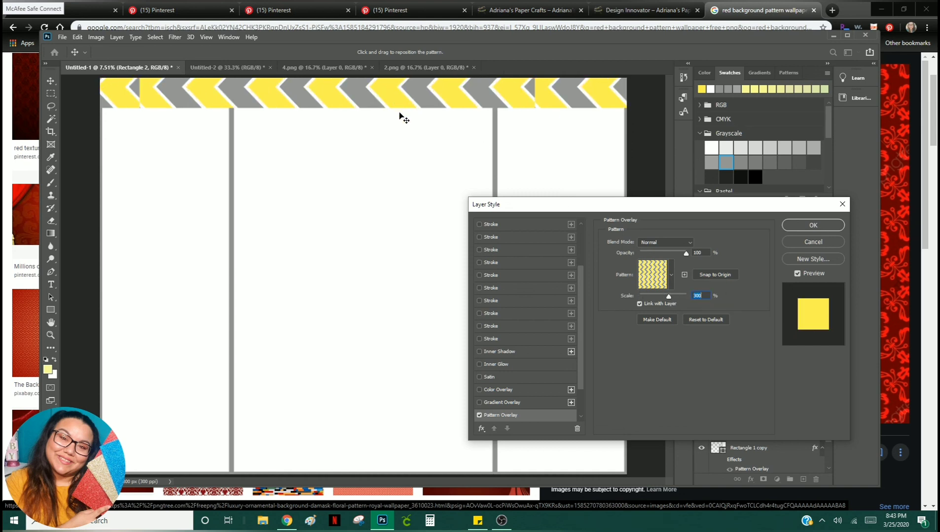
{"action": "left_click_drag", "start_coordinate": [399, 116], "coordinate": [414, 161]}
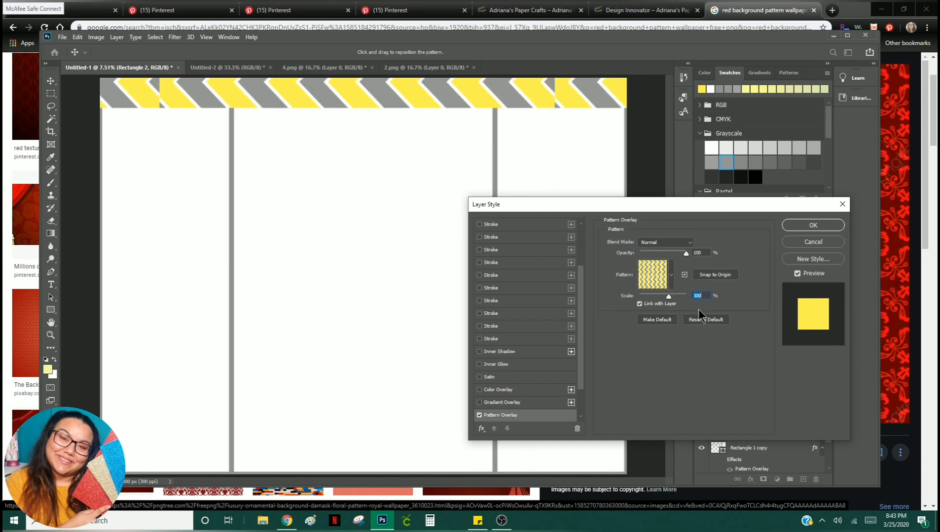
{"action": "type", "text": "50"}
{"action": "key", "text": "Return"}
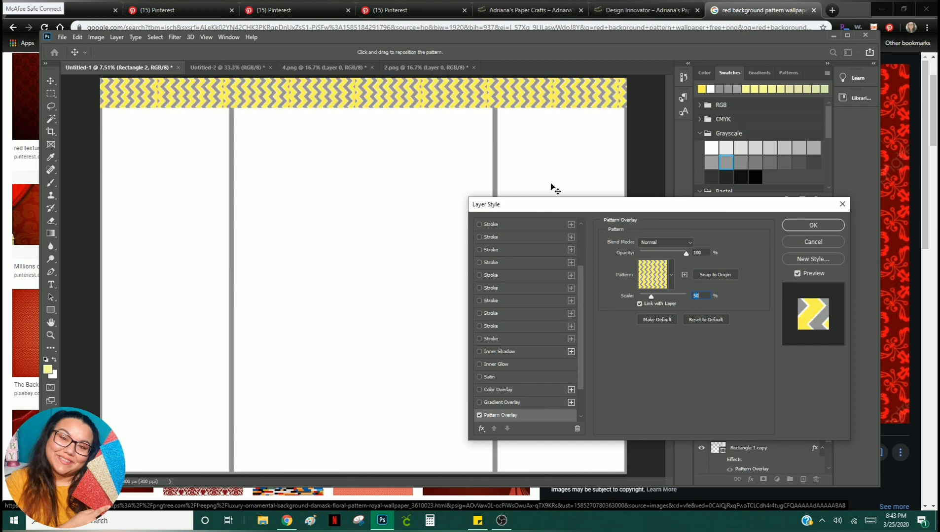